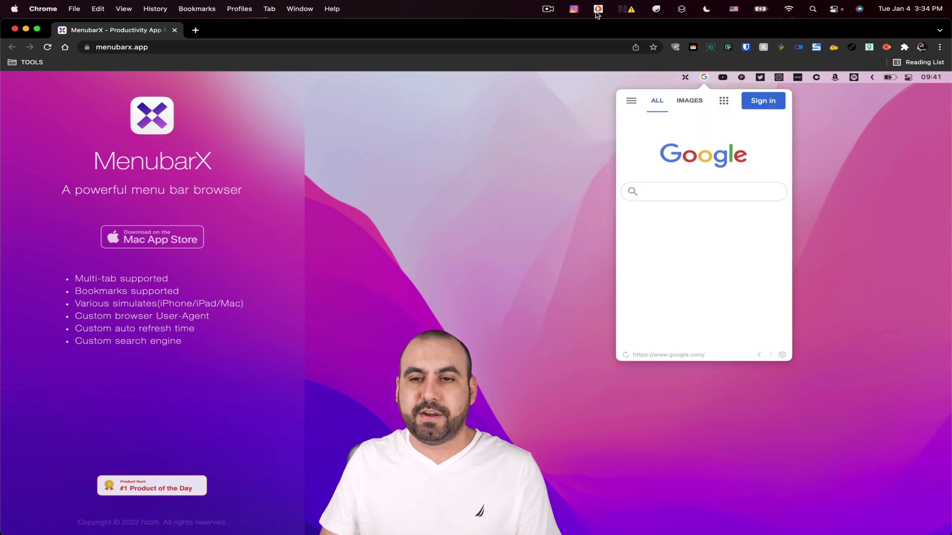
Open the DuckDuckGo search panel from its MenubarX menu-bar icon
left_click(597, 10)
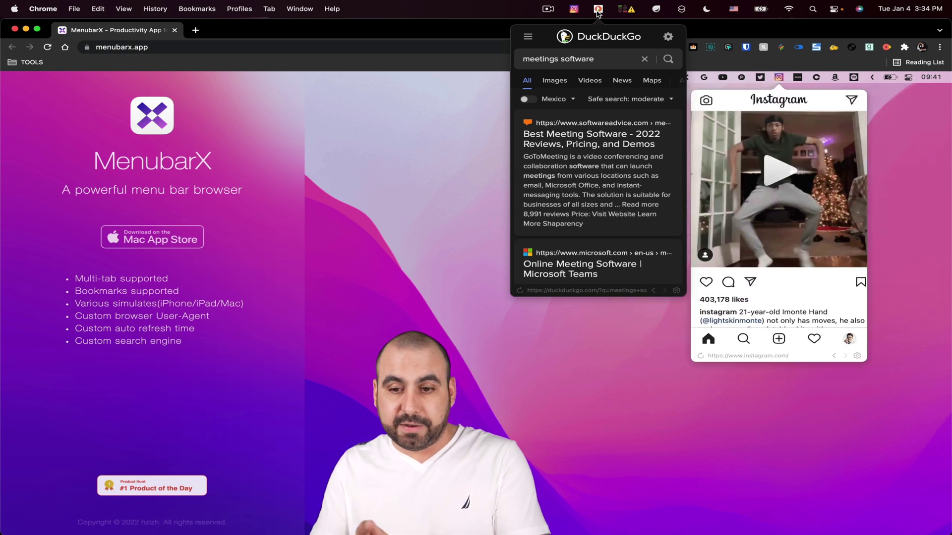
Close the DuckDuckGo panel and bring up the Instagram panel from the menu bar
left_click(572, 10)
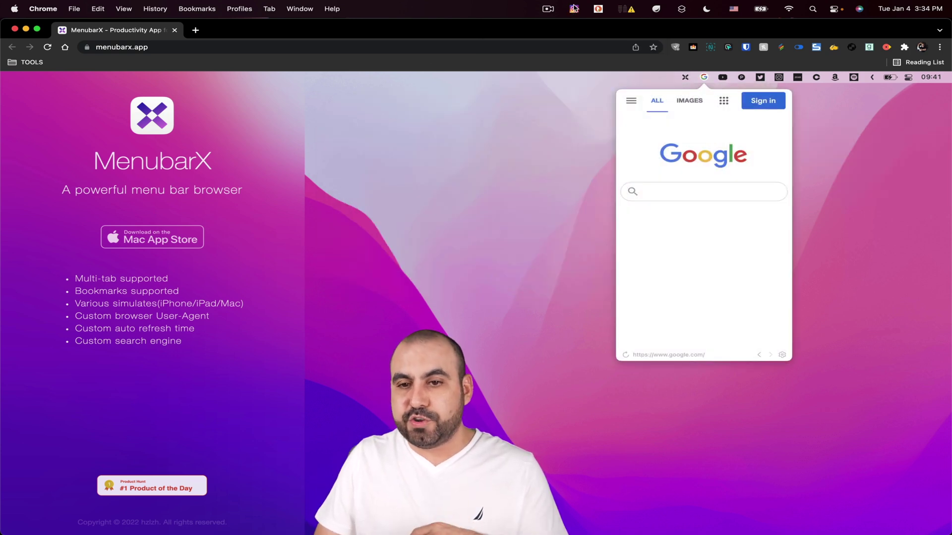
left_click(574, 8)
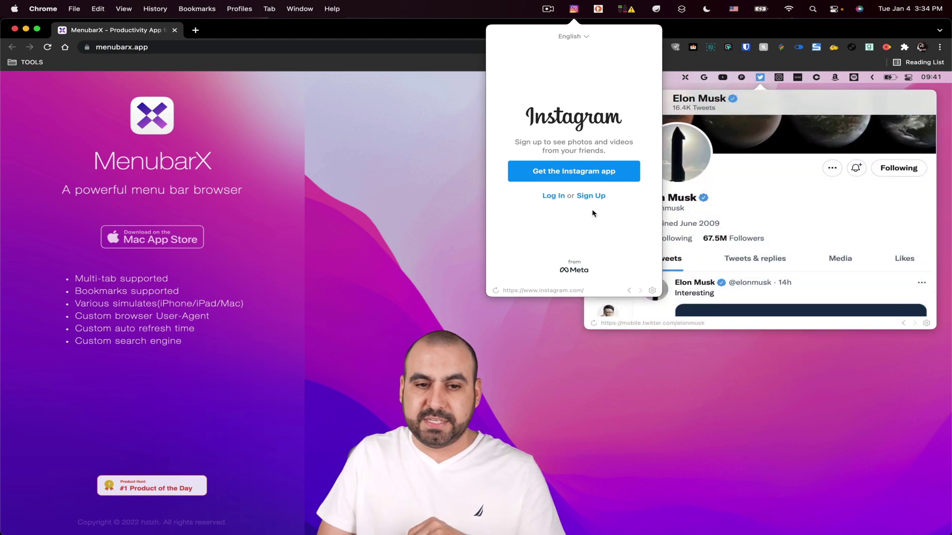
Open MenubarX Preference… from the tab's gear menu and view the Pro tab's unlocked status
left_click(652, 291)
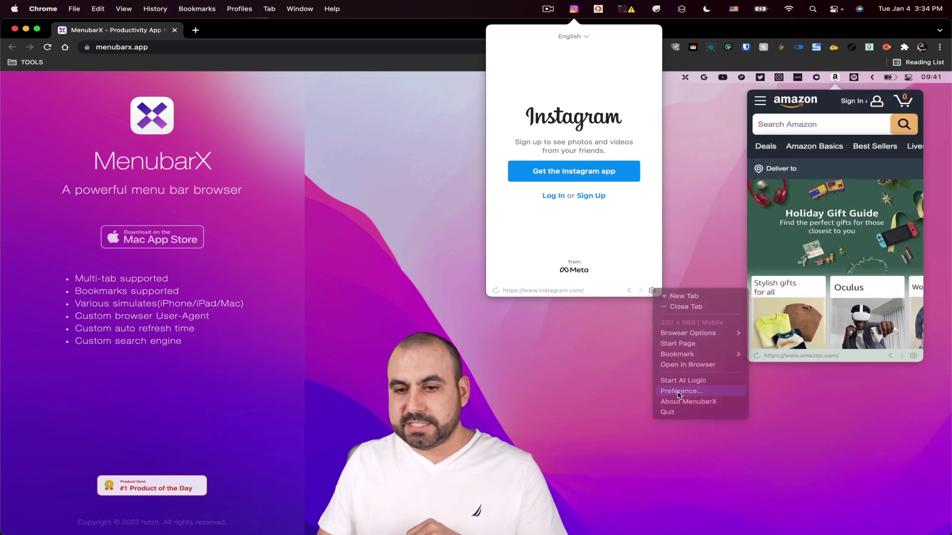
left_click(681, 401)
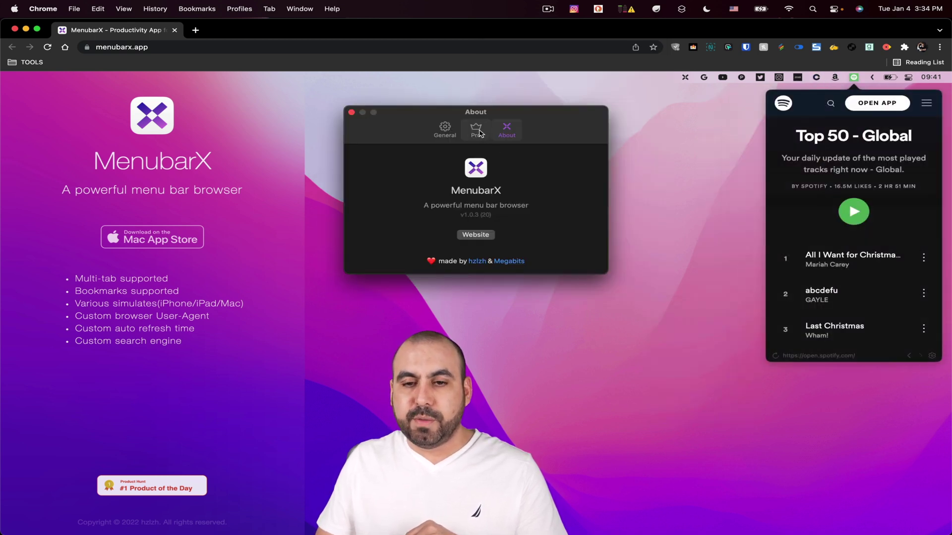
left_click(476, 130)
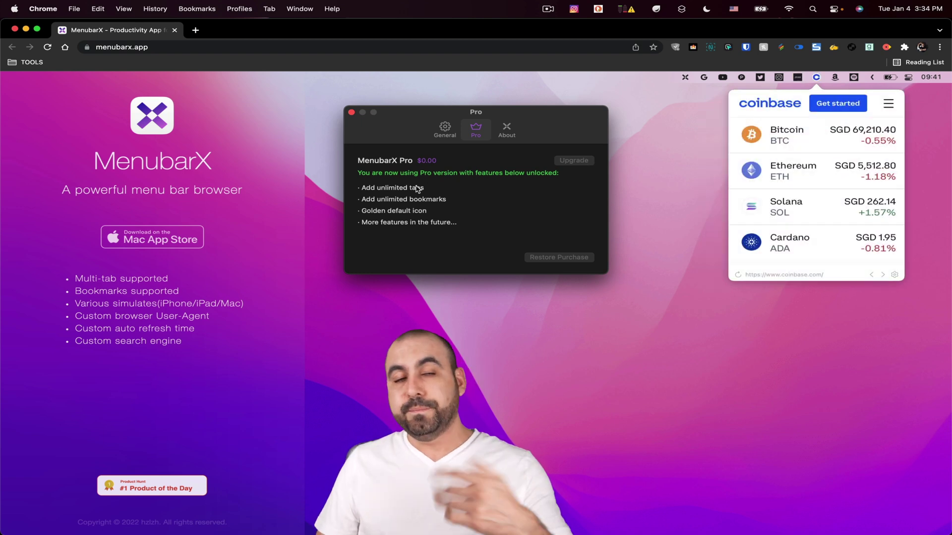
In General preferences, enable Colorful favicon, keep DuckDuckGo as start page, then close preferences
left_click(446, 130)
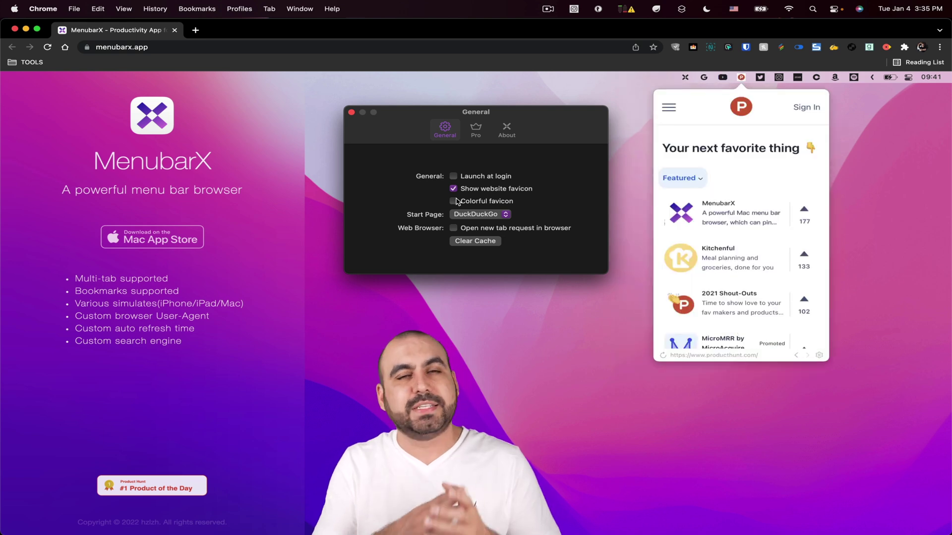
left_click(454, 201)
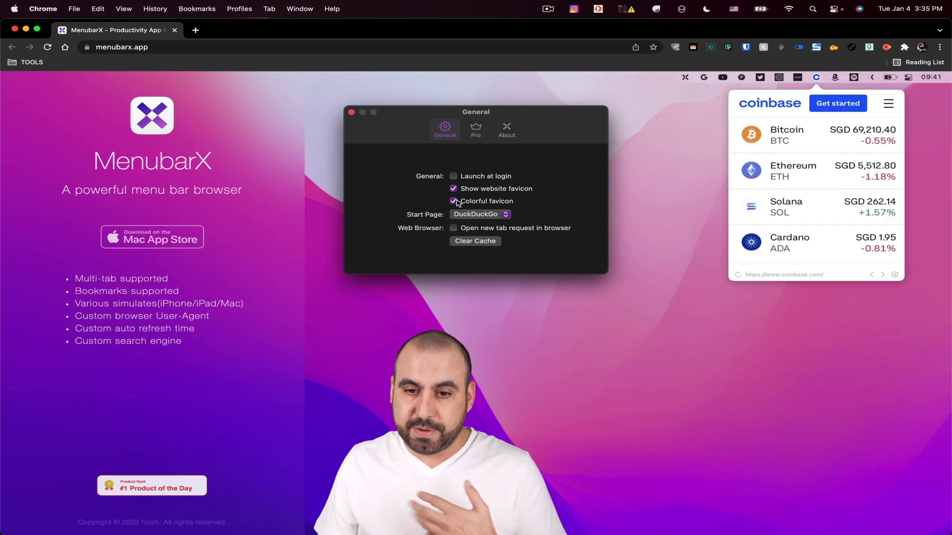
left_click(459, 215)
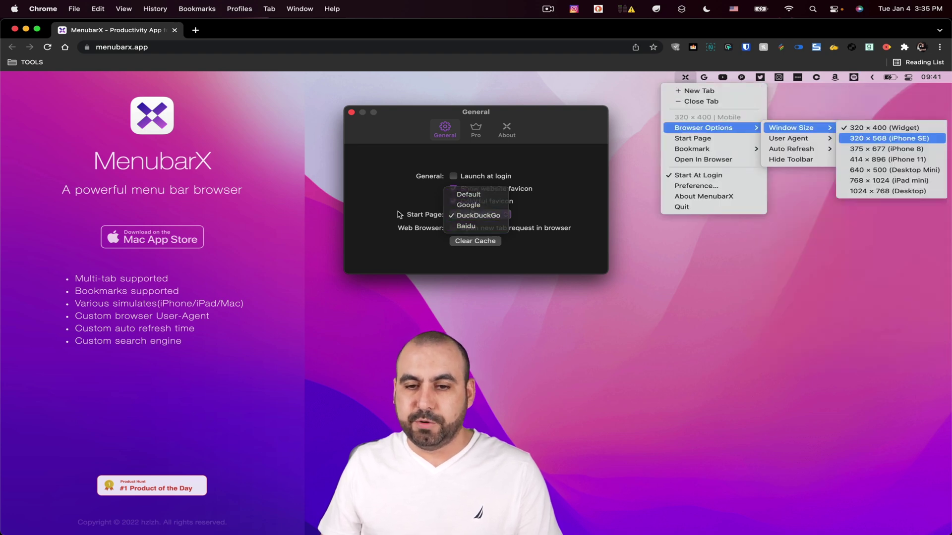
left_click(399, 214)
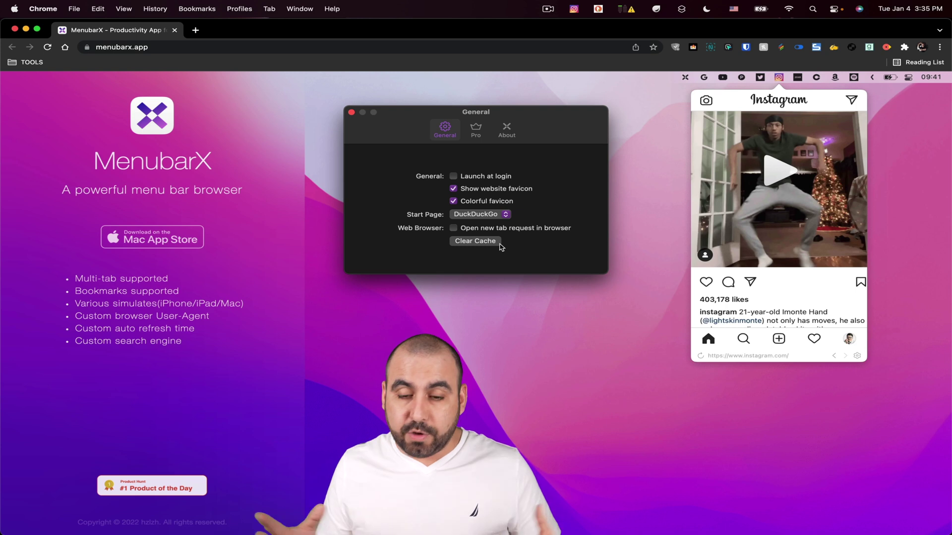
left_click(350, 112)
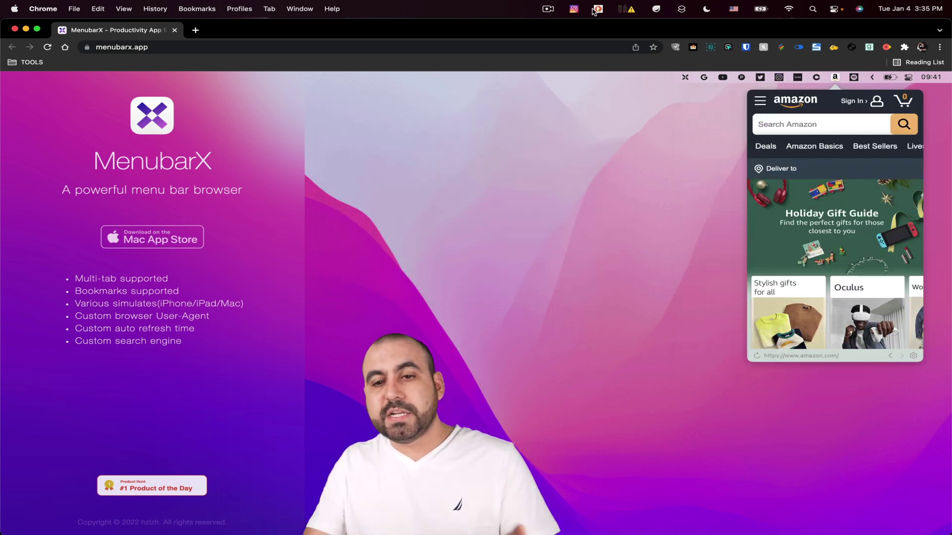
Load google.com in the DuckDuckGo search tab, then close and reopen the Google panel
left_click(597, 9)
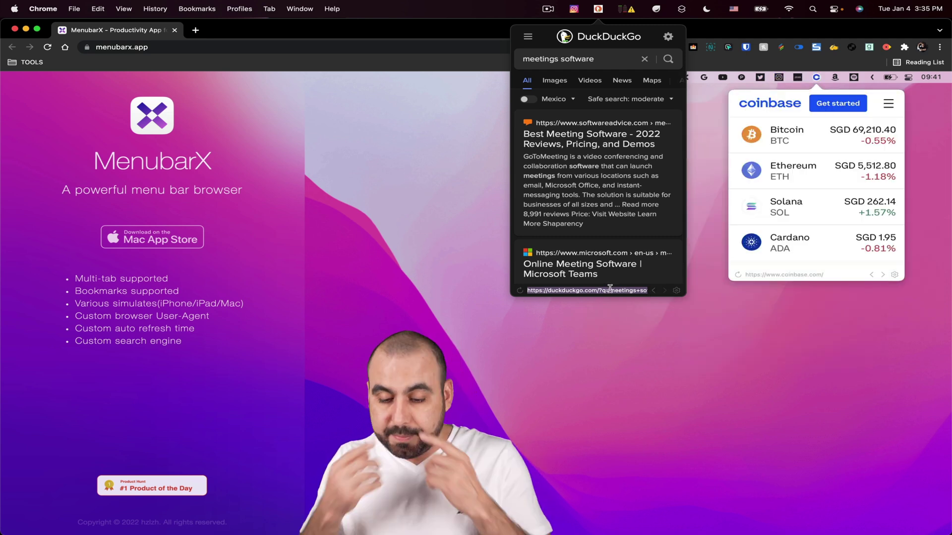
key("Return")
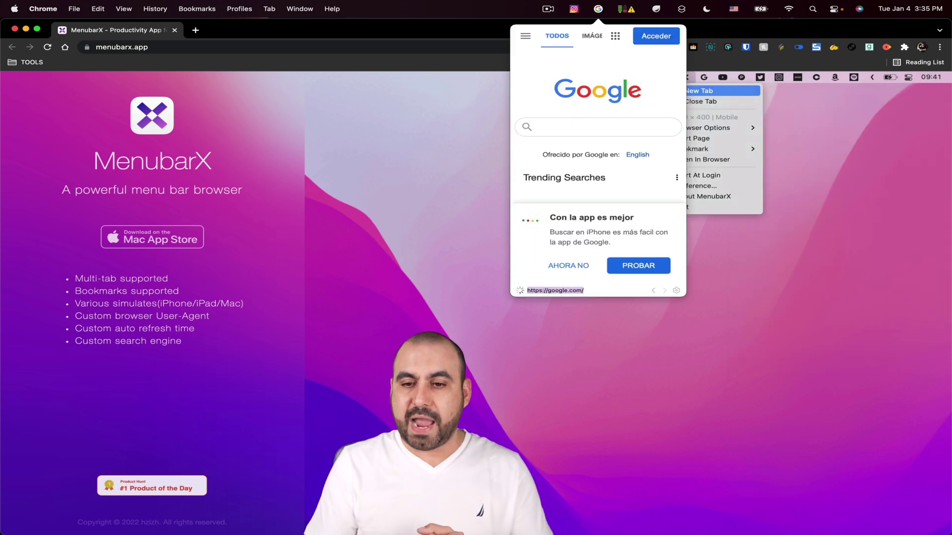
left_click(489, 239)
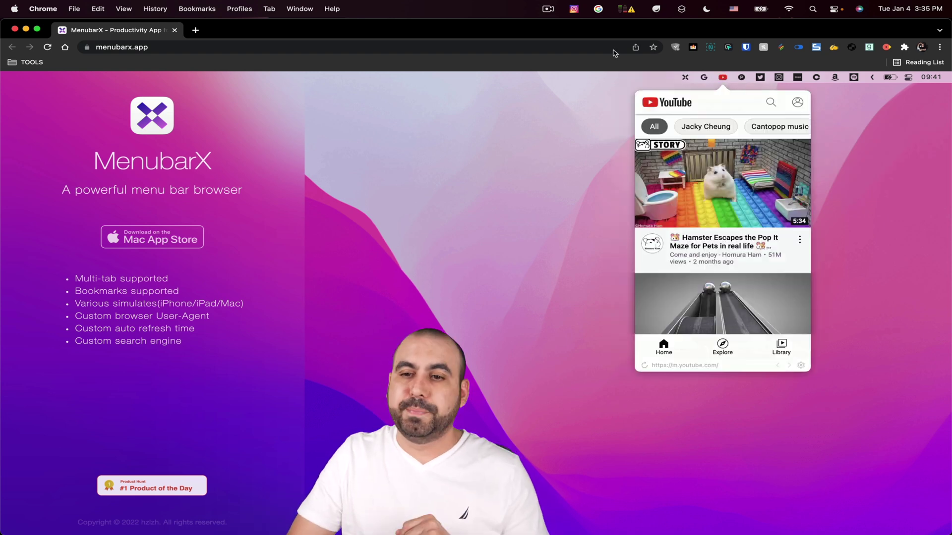
left_click(600, 9)
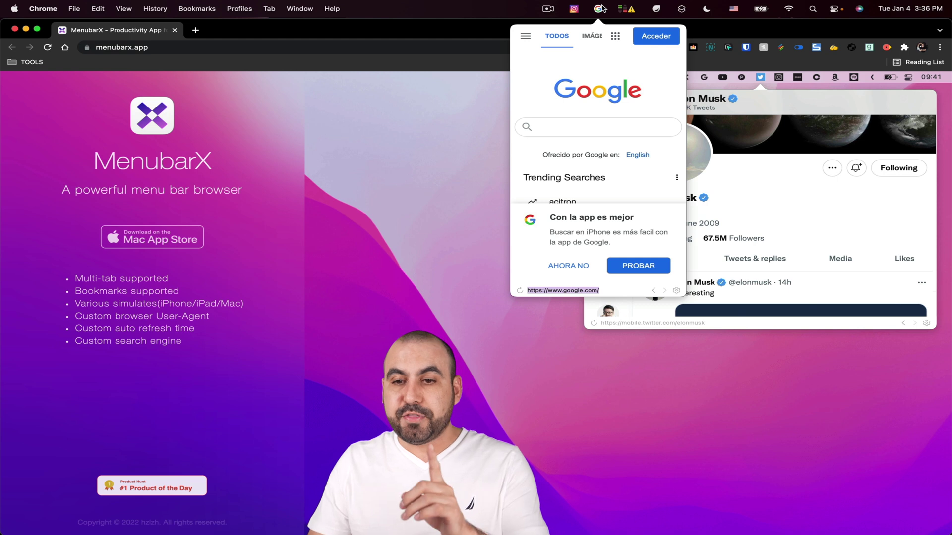
Set the Google tab's window size to 414 × 896 (iPhone 11) and dismiss the options menu
left_click(676, 291)
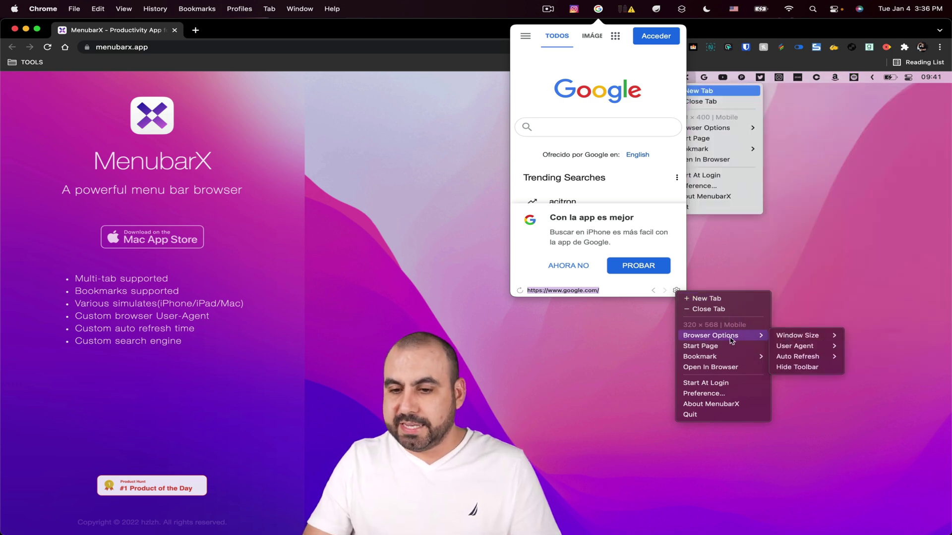
mouse_move(797, 335)
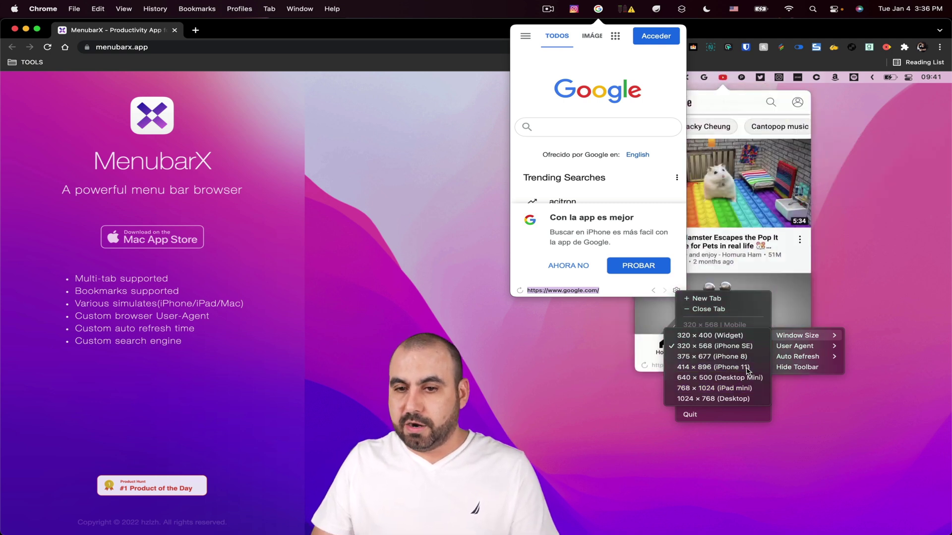
left_click(748, 370)
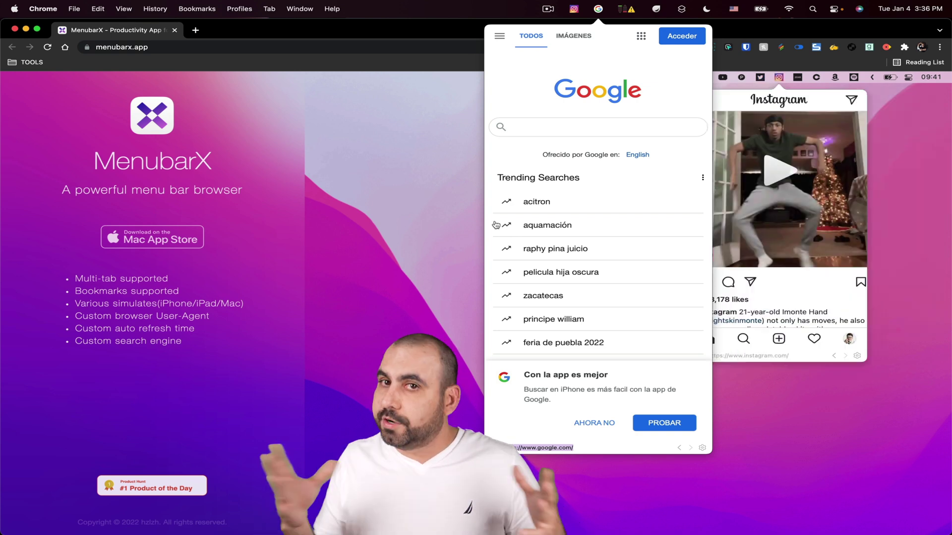
left_click(702, 448)
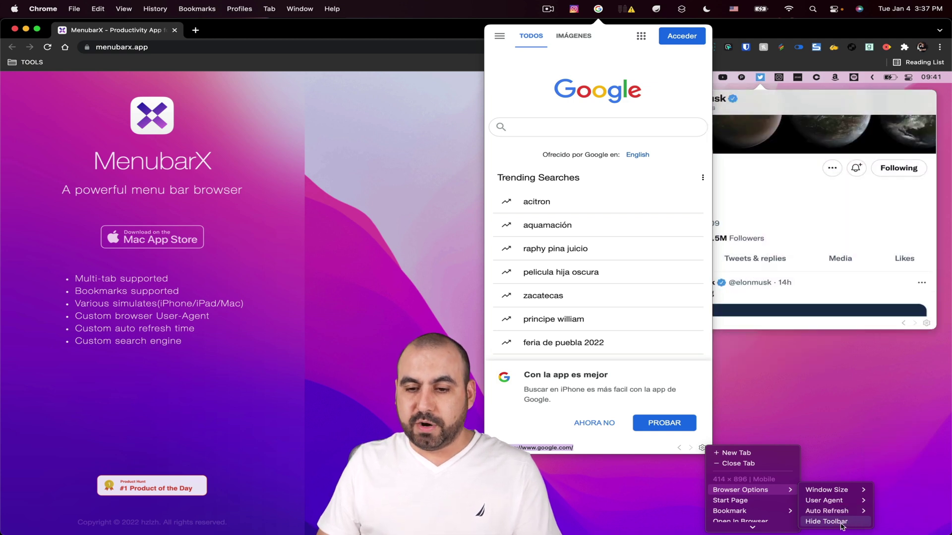
left_click(592, 455)
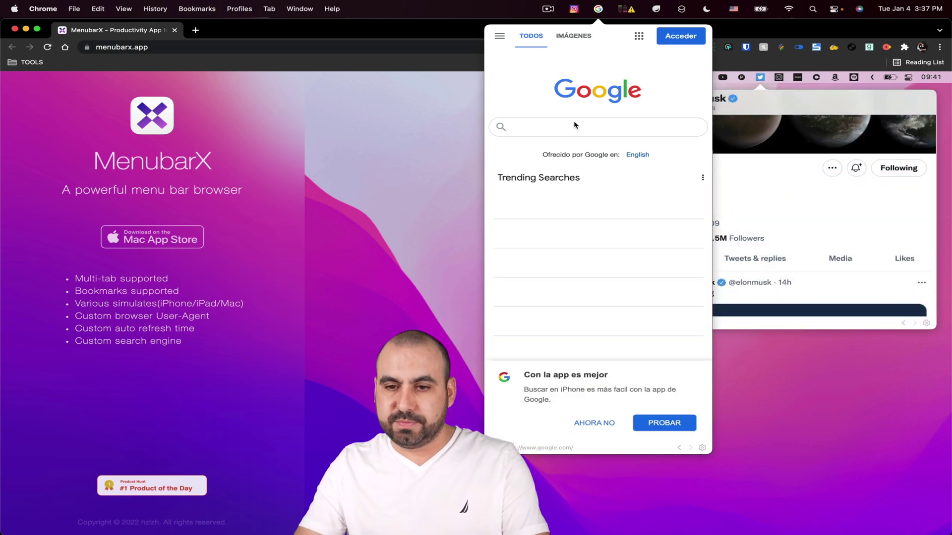
Search Google for 'software for crm' in the enlarged panel
left_click(574, 128)
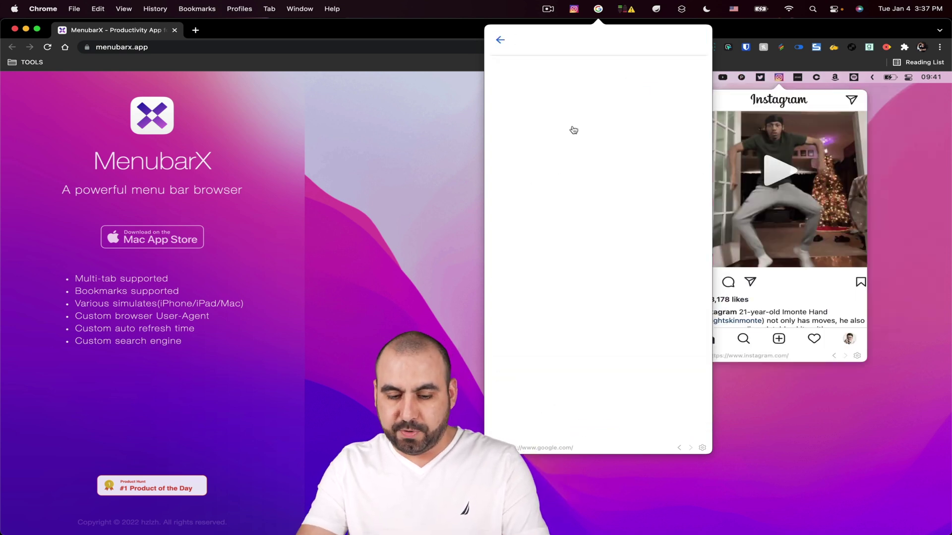
type("software ")
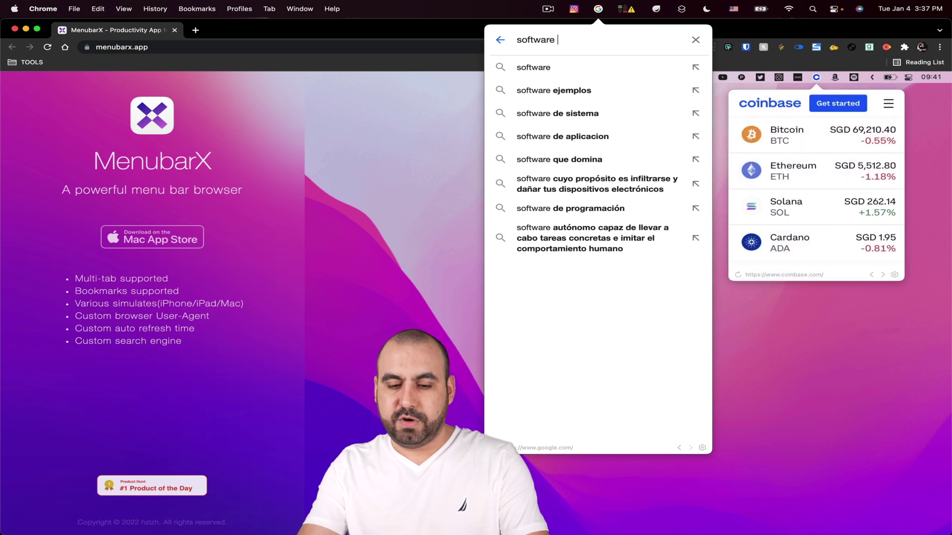
type("for crm")
key("Return")
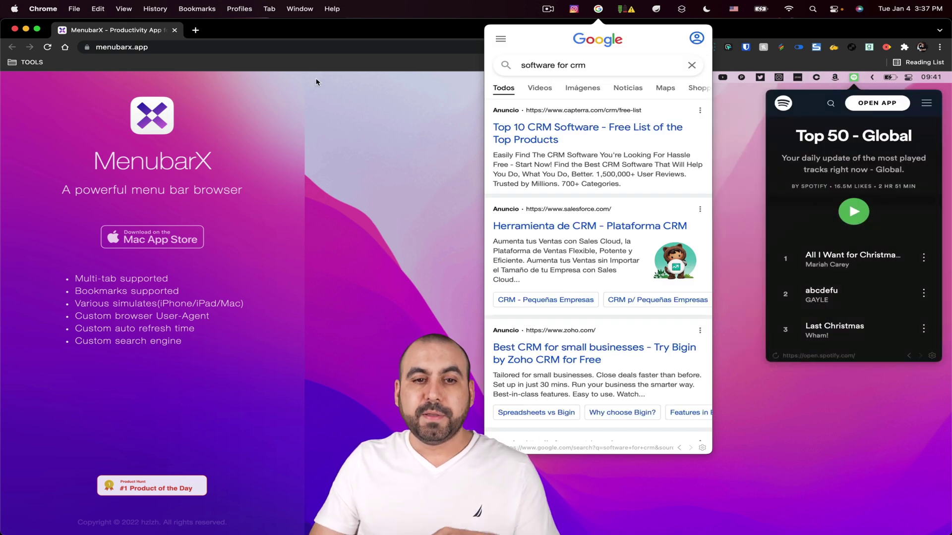
Open a new Chrome tab and answer Not Now to MenubarX's rating prompt via the Instagram panel
left_click(195, 31)
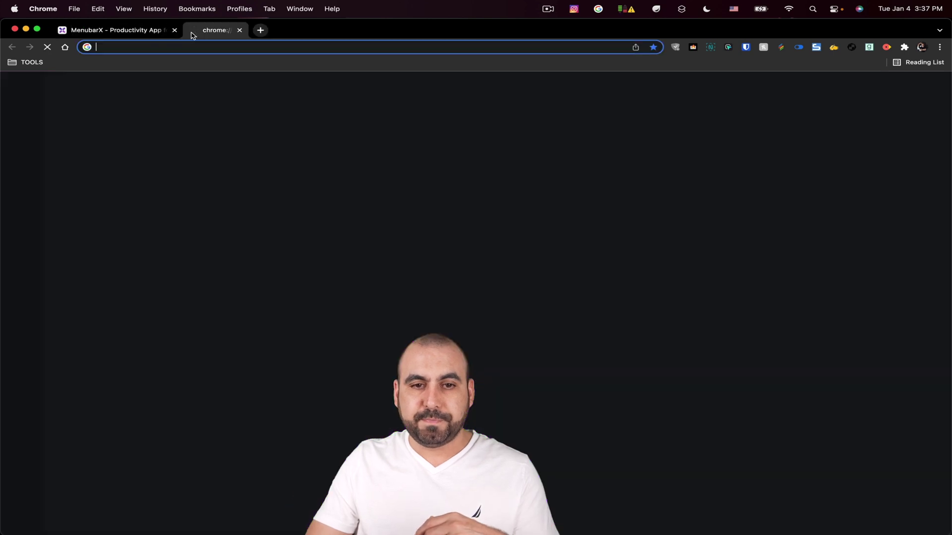
type("goog")
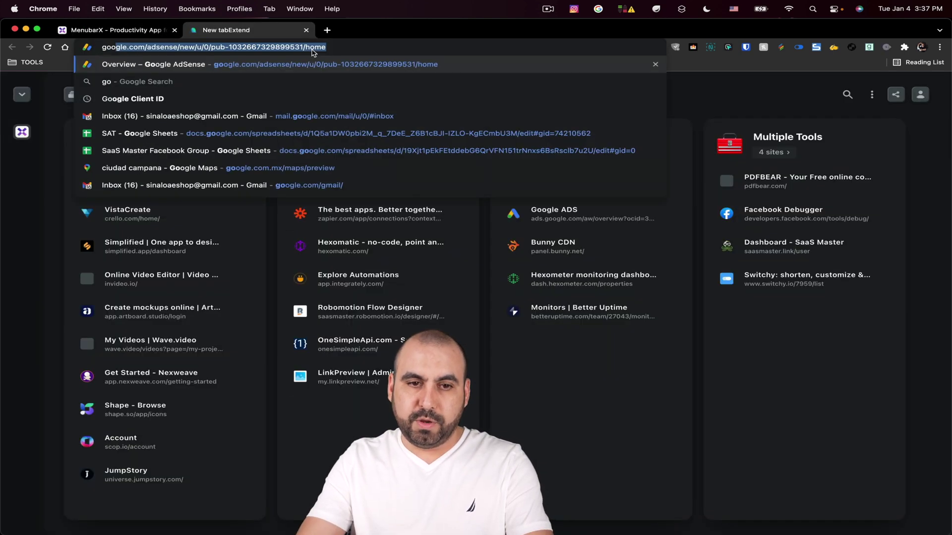
key("BackSpace")
key("BackSpace")
key("BackSpace")
key("BackSpace")
key("BackSpace")
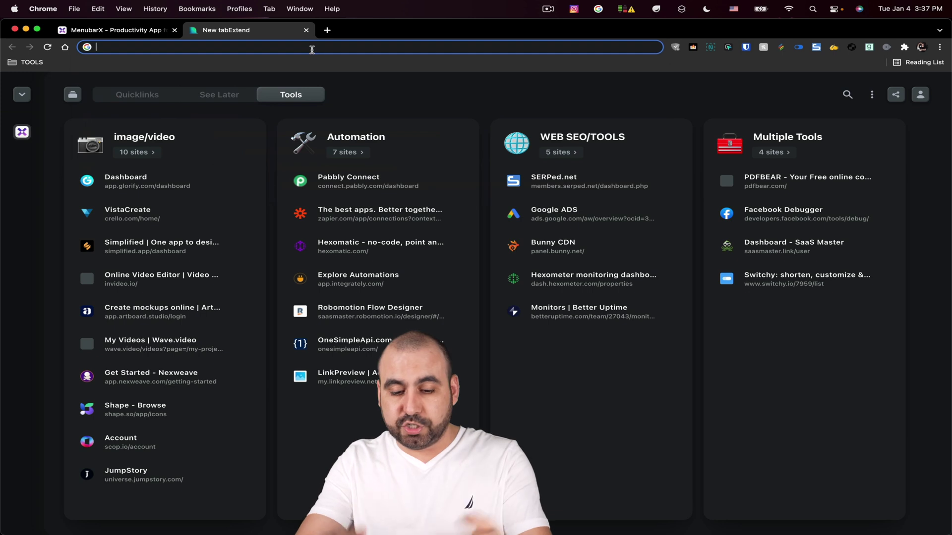
left_click(574, 10)
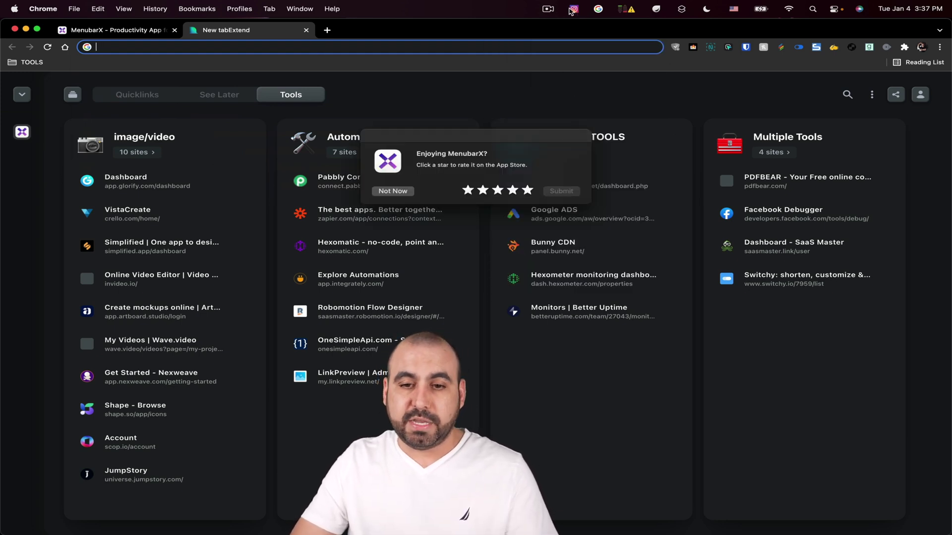
left_click(409, 192)
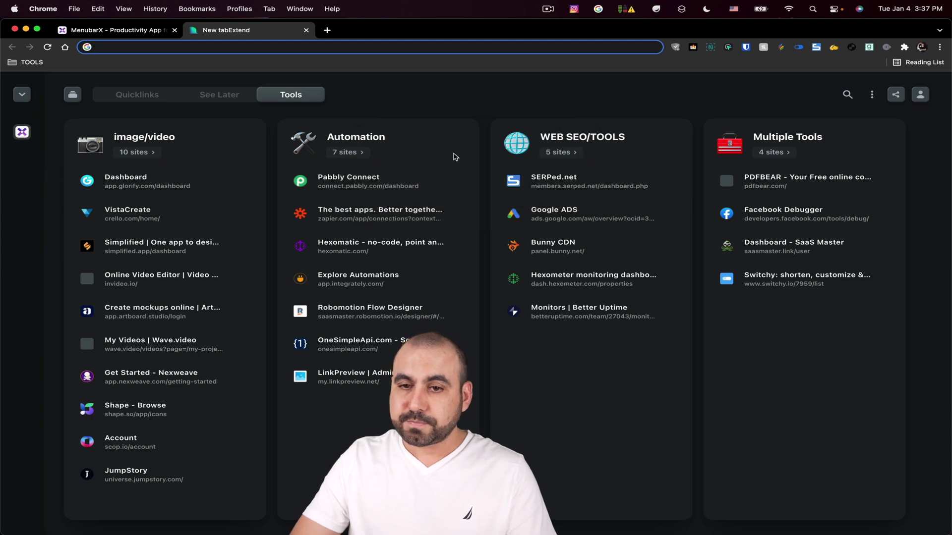
left_click(574, 9)
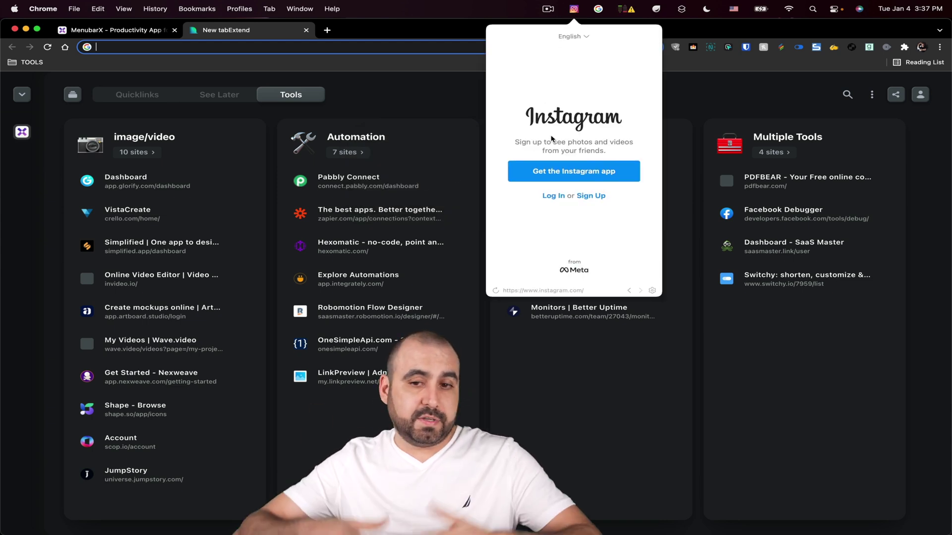